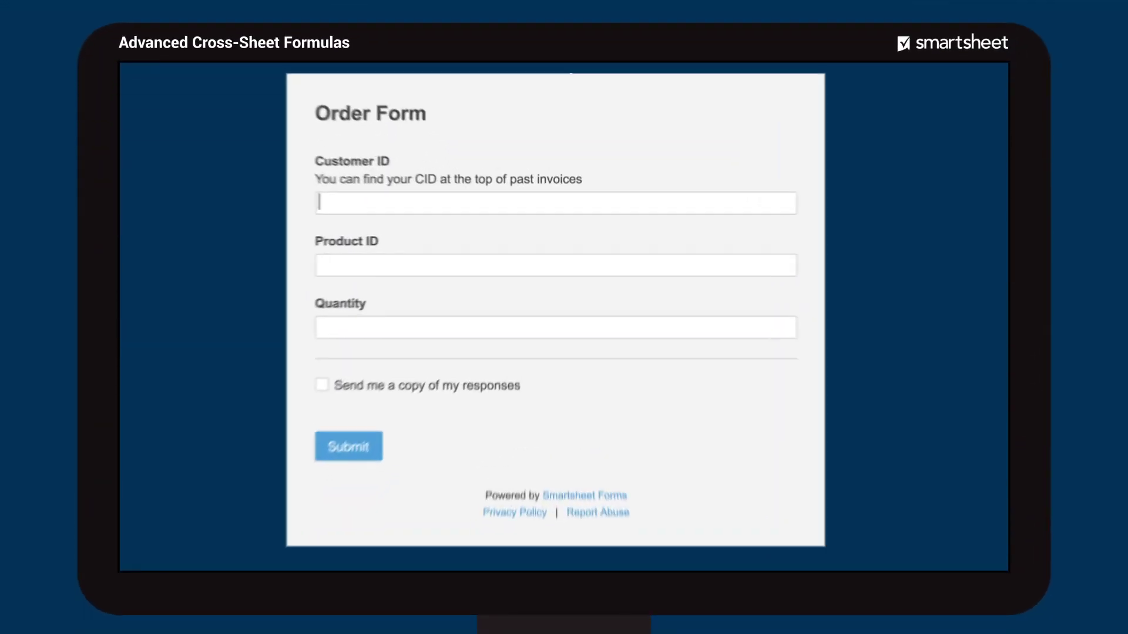
# - Enter the customer ID in the Order Form's first field
pyautogui.write('C00302')
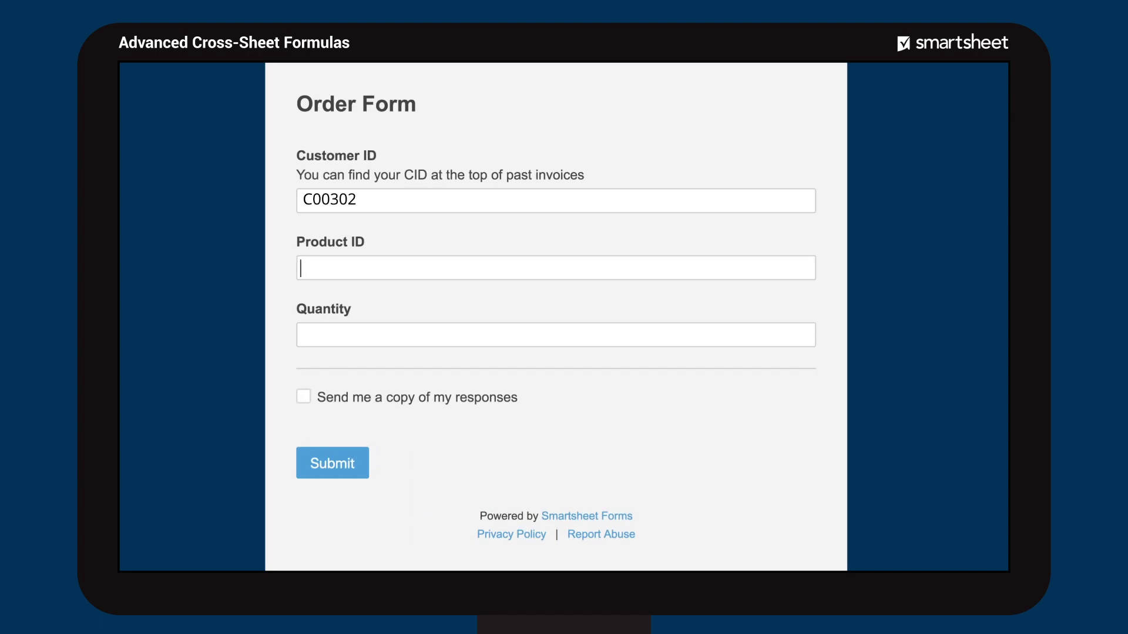
pyautogui.write('P402135')
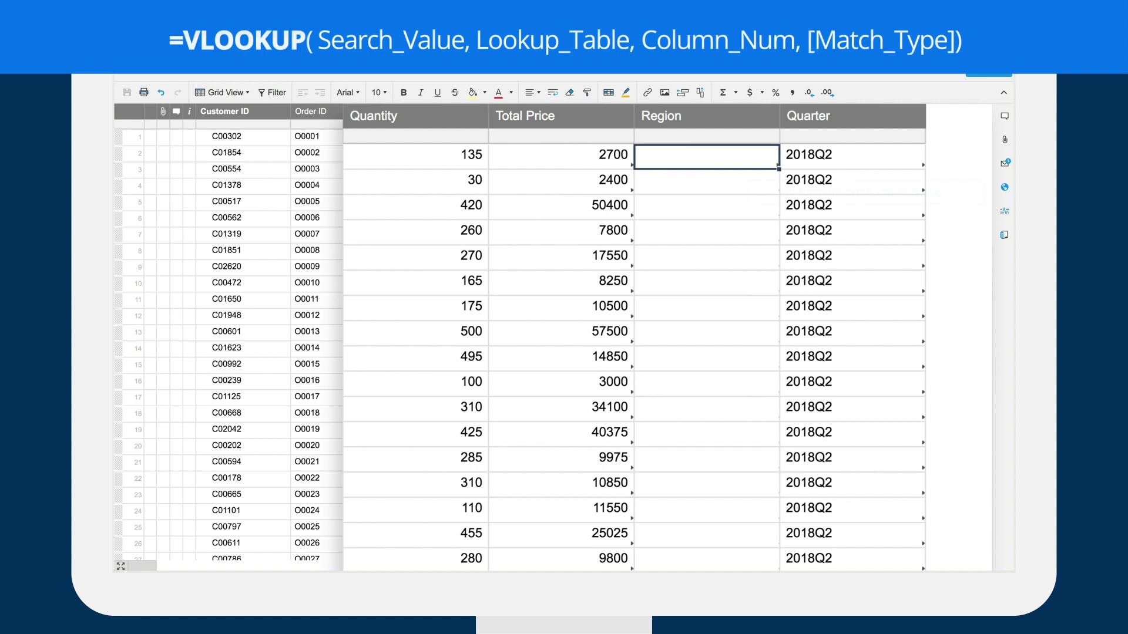
# - Begin =VLOOKUP( in row 1's Region cell with row 1's Customer ID as the lookup value
pyautogui.write('=VLOOK')
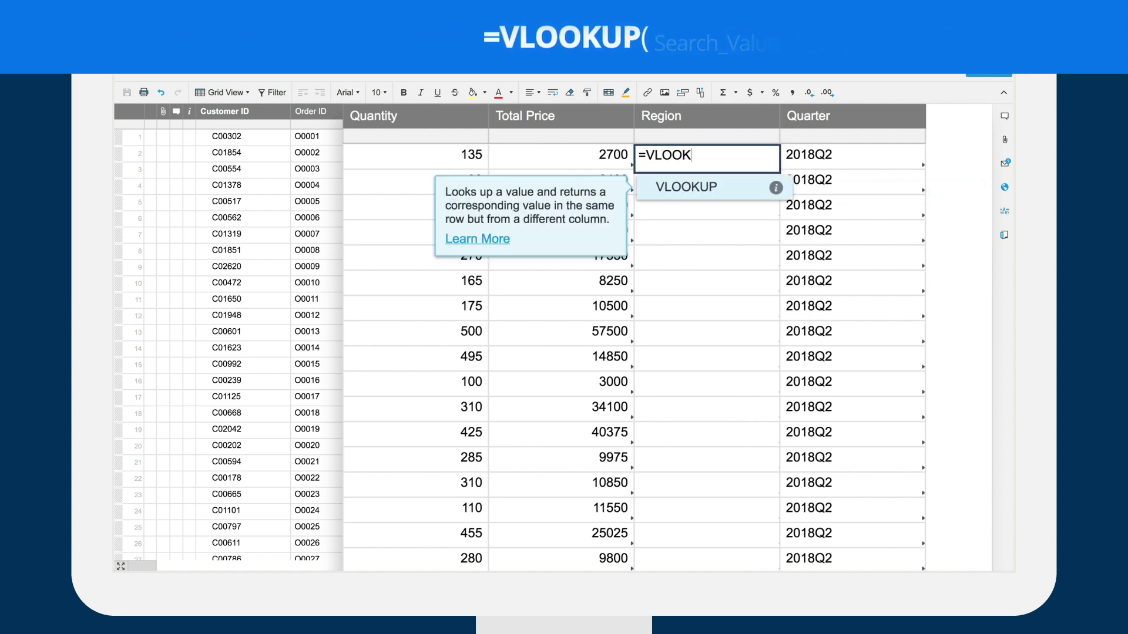
pyautogui.write('UP(')
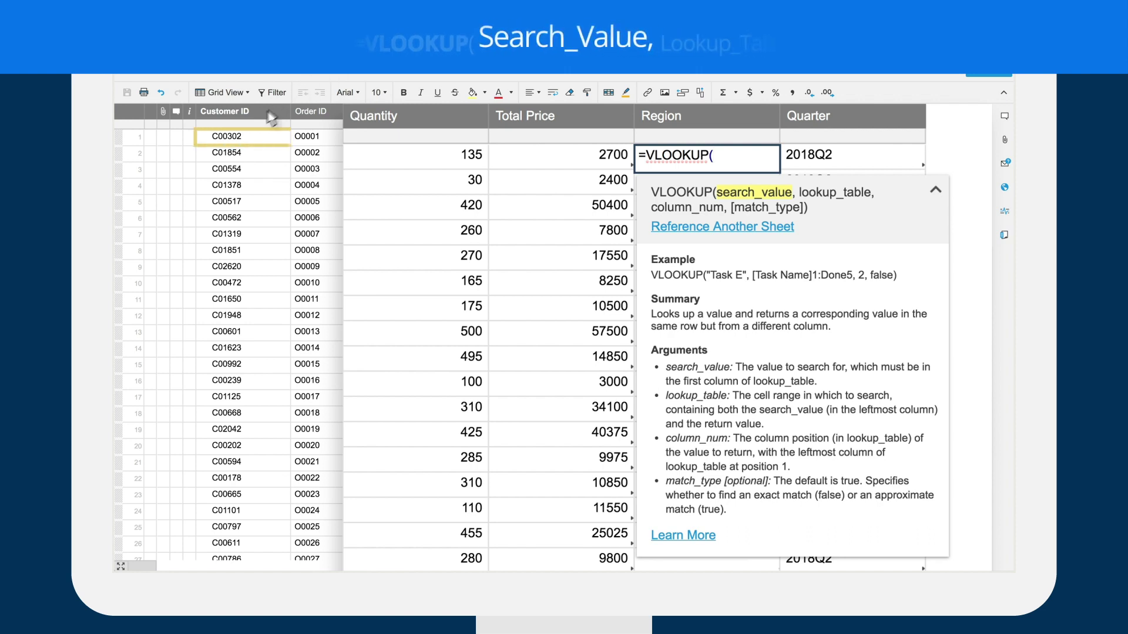
pyautogui.click(242, 137)
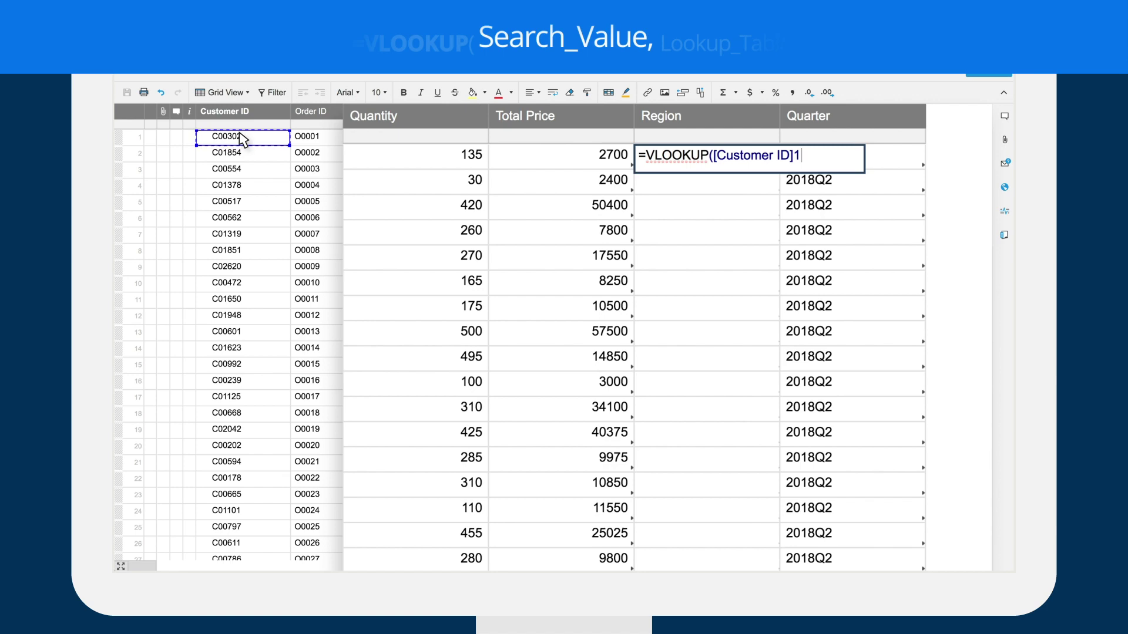
pyautogui.write(',')
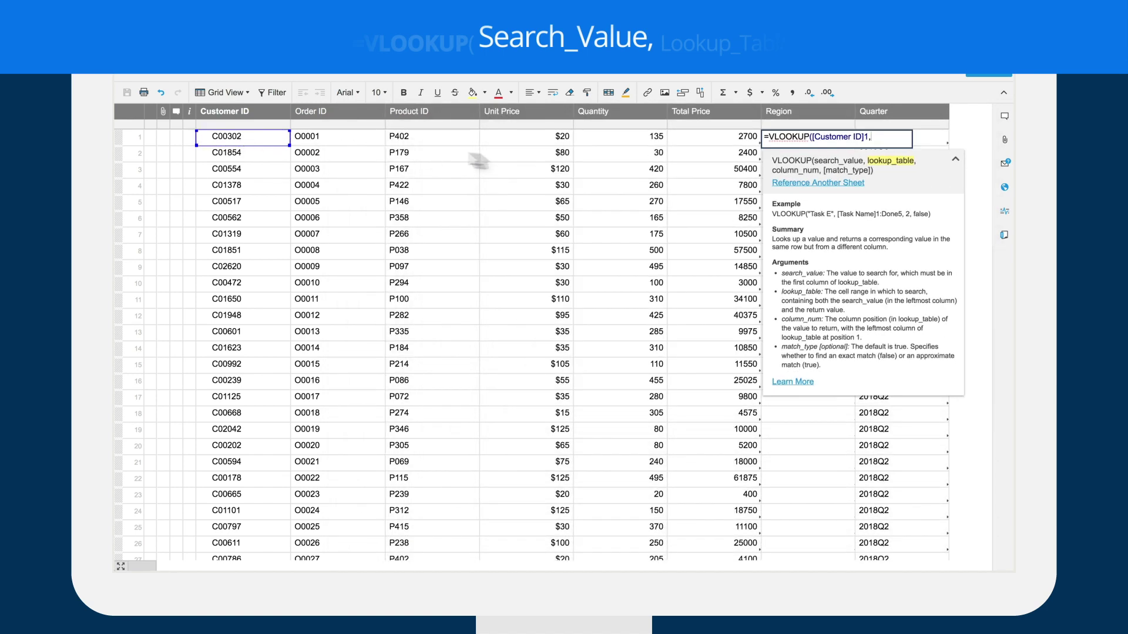
pyautogui.click(806, 184)
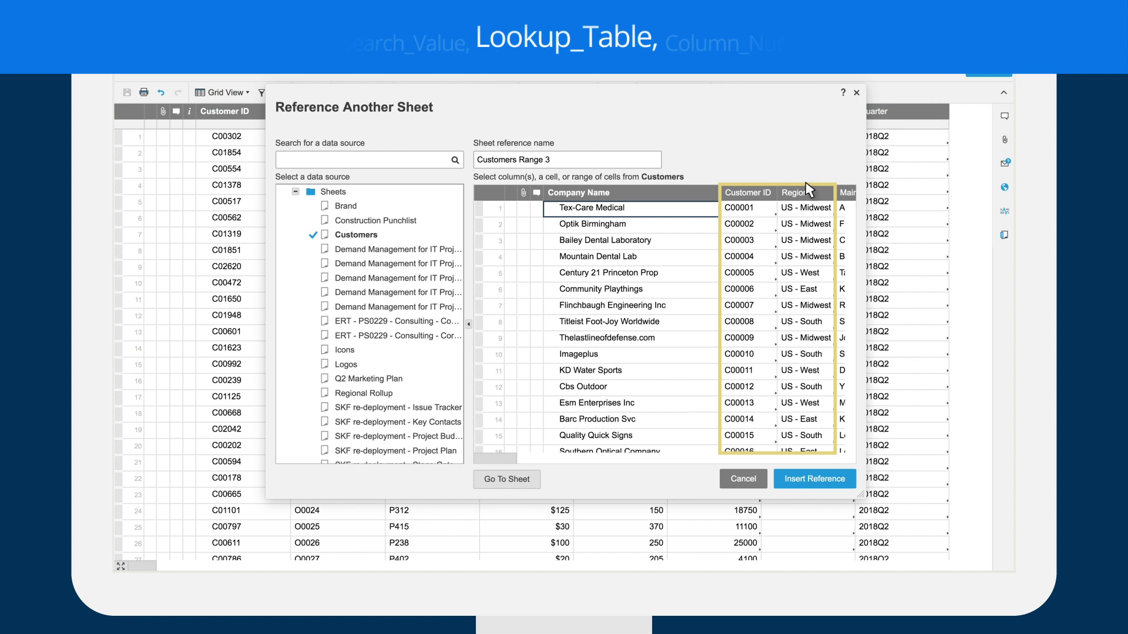
# - Insert the Customers sheet's Customer ID and Region columns as the lookup range
pyautogui.moveTo(773, 194); pyautogui.dragTo(792, 192)
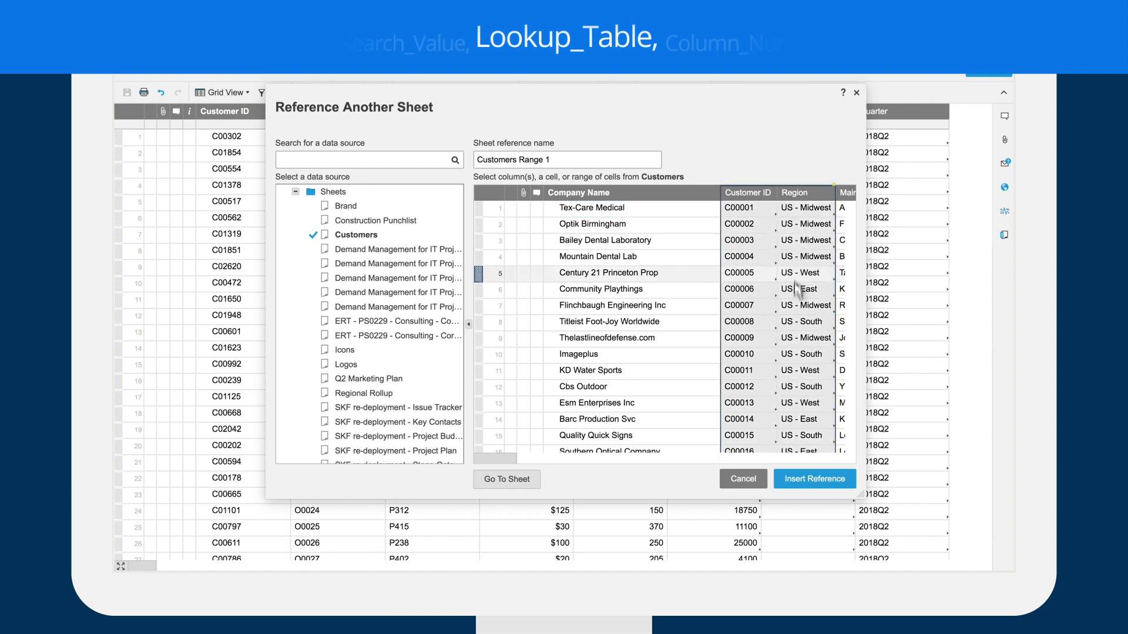
pyautogui.click(806, 479)
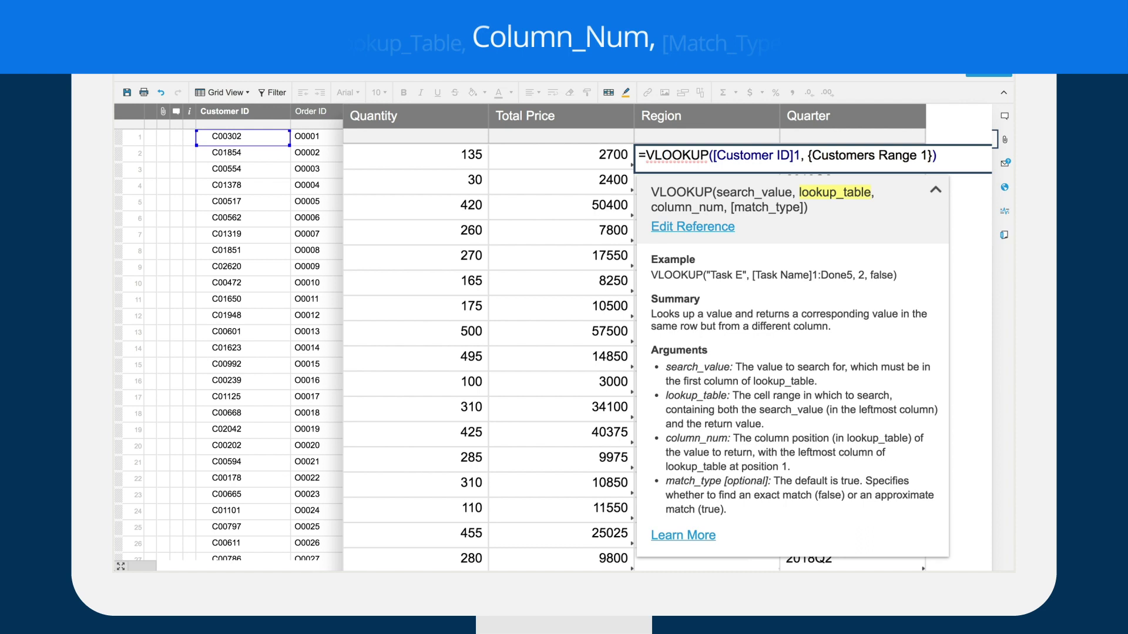
# - Finish the VLOOKUP with ,2,false and commit it, so row 1 shows US - South
pyautogui.write(',')
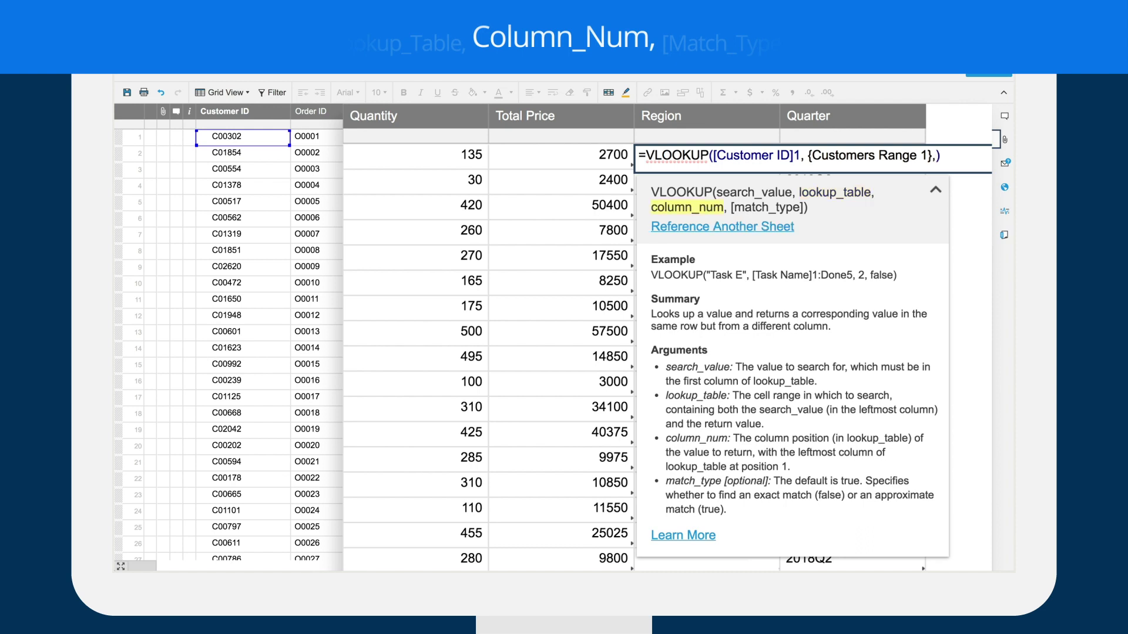
pyautogui.write('2,')
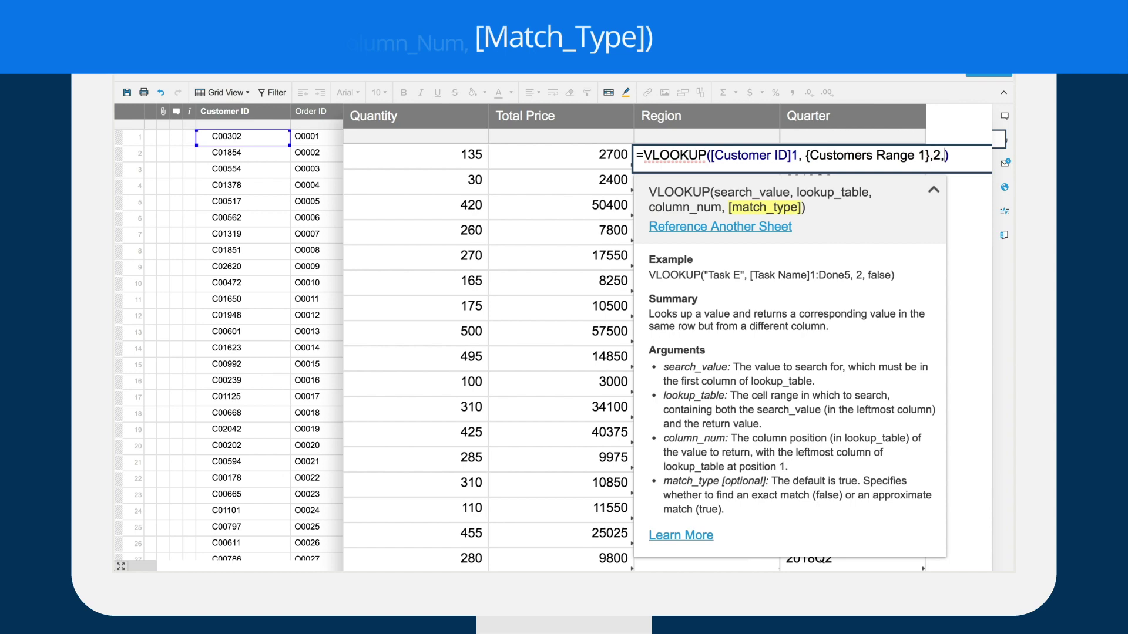
pyautogui.write('false')
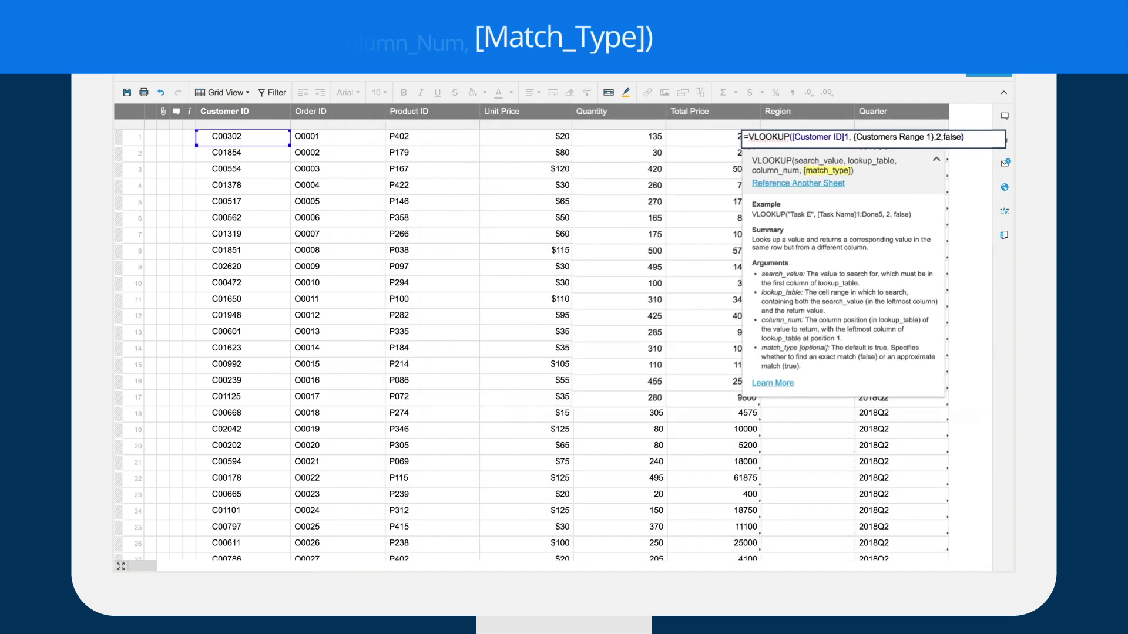
pyautogui.press('Return')
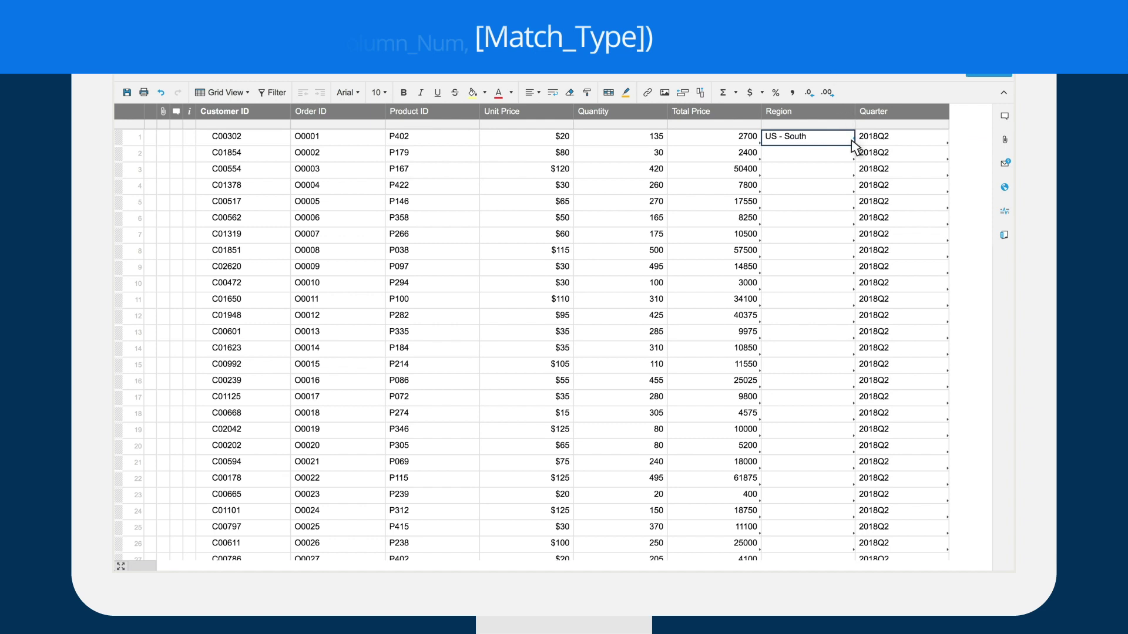
pyautogui.moveTo(853, 144)
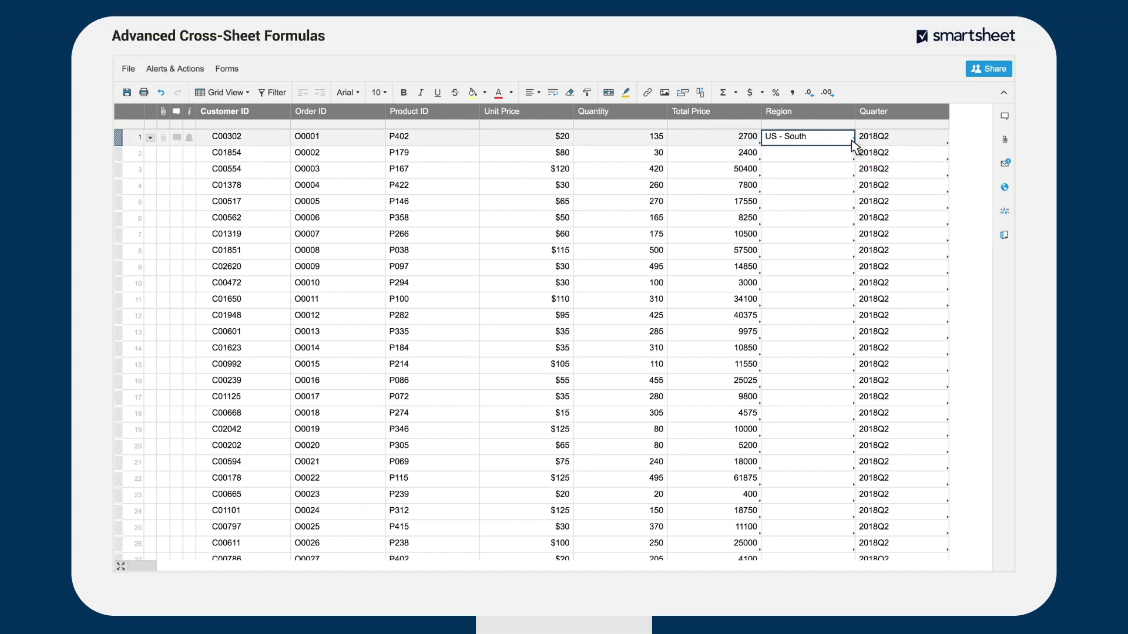
# - Copy the Region formula down to the last order row
pyautogui.moveTo(853, 143); pyautogui.dragTo(850, 549)
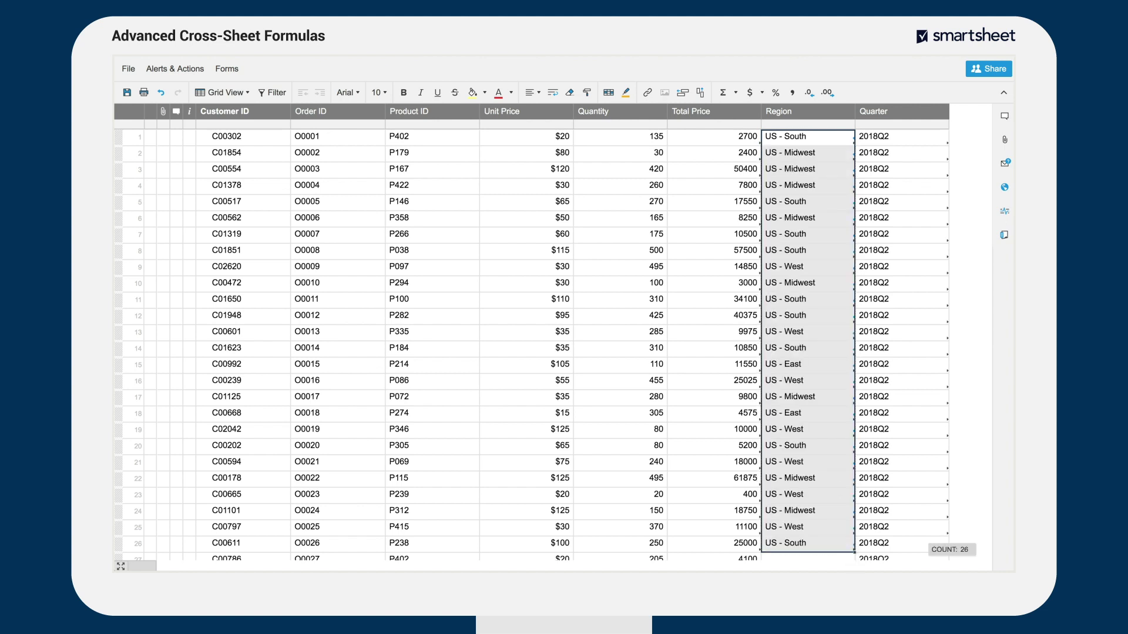
pyautogui.press('Escape')
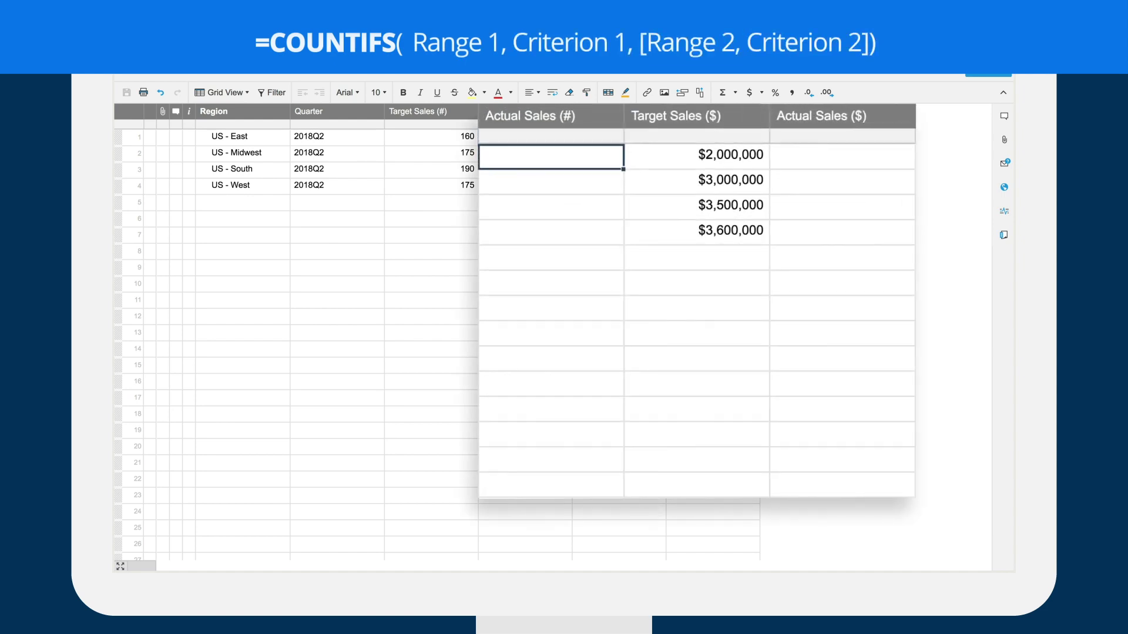
# - Start =COUNTIFS in US - East's Actual Sales (#) with {Orders Region} matching the row's region
pyautogui.write('=CO')
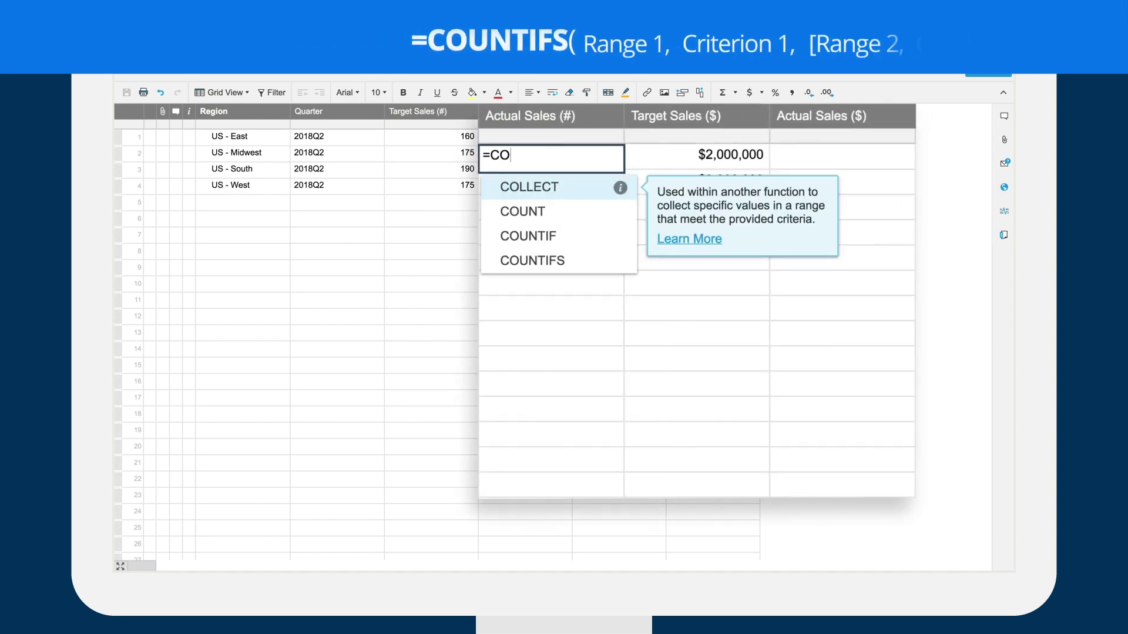
pyautogui.write('UNTIFS(')
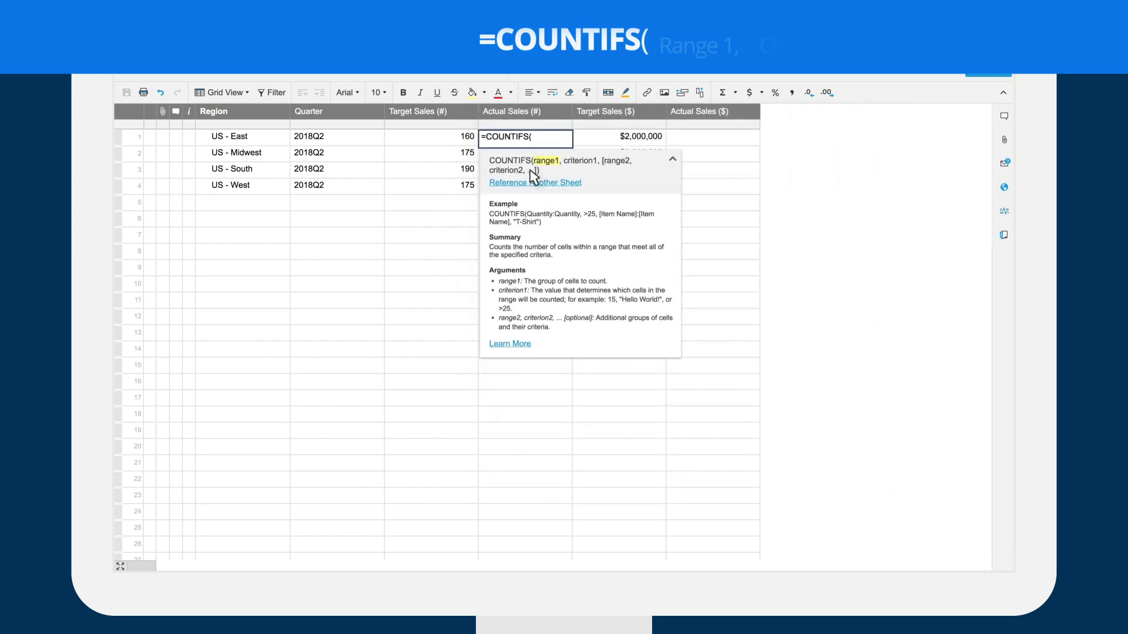
pyautogui.click(535, 187)
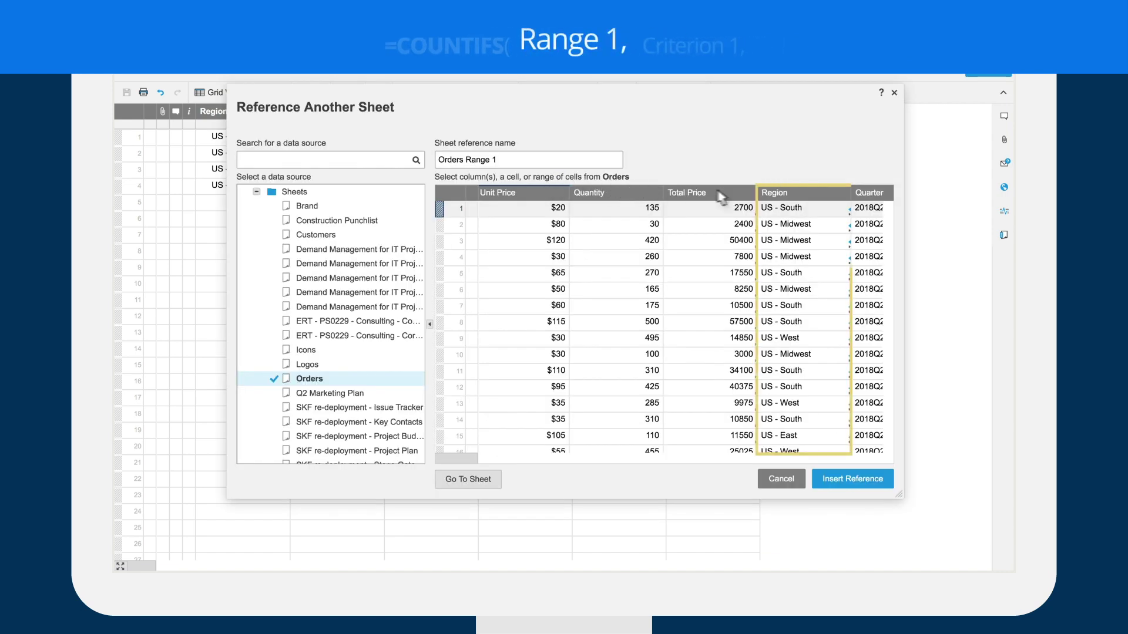
pyautogui.click(764, 195)
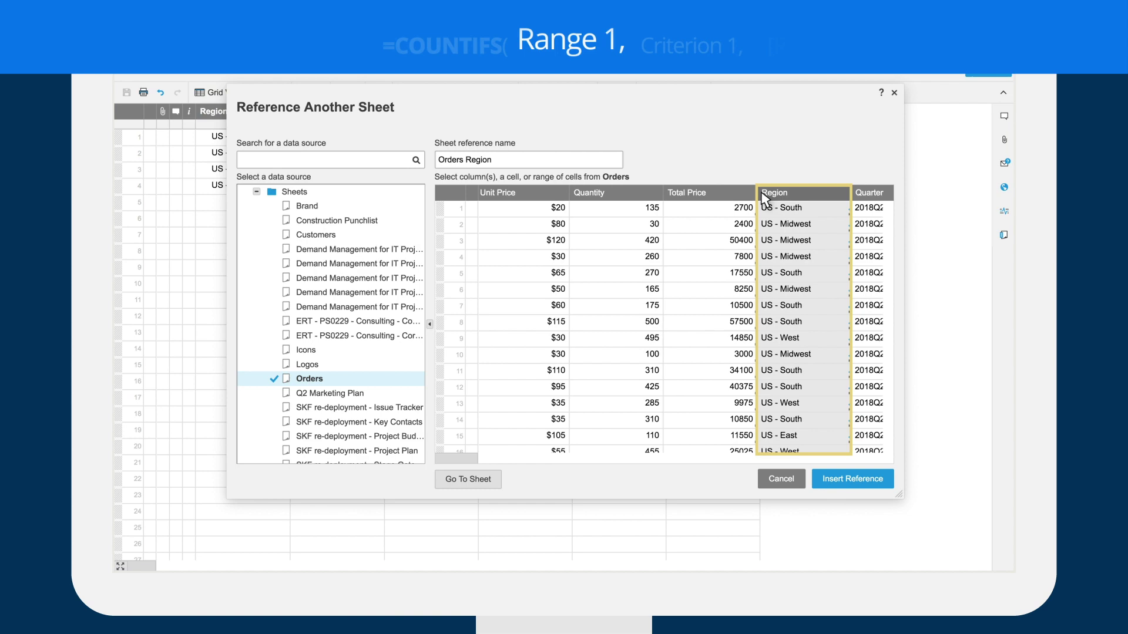
pyautogui.click(823, 476)
pyautogui.write(',')
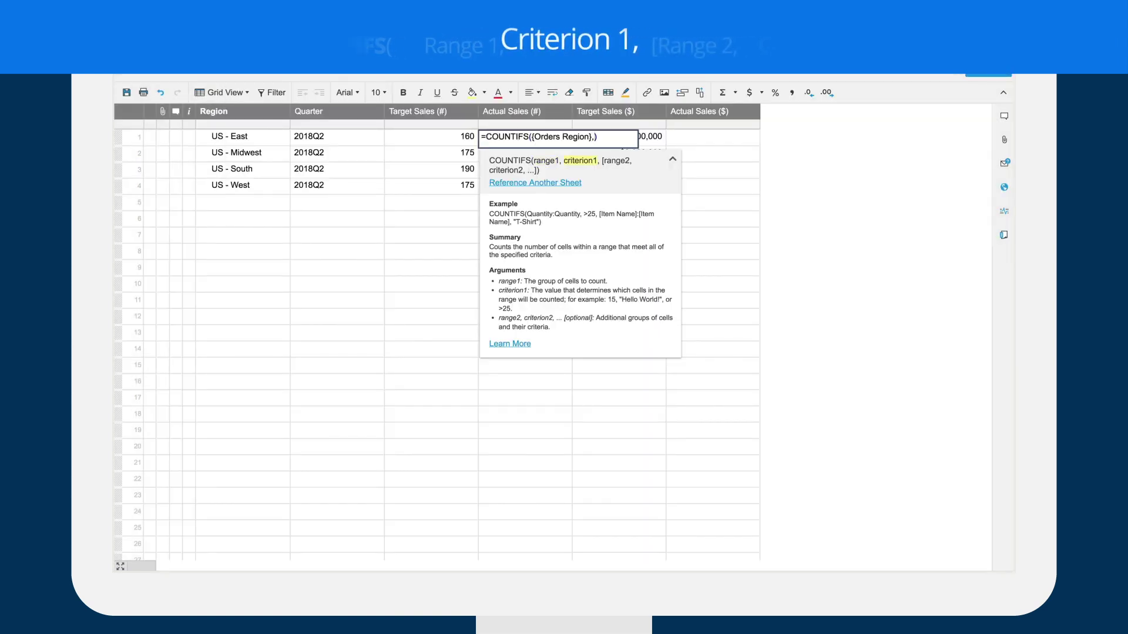
pyautogui.click(253, 141)
# - Add the {Orders Quarter} criterion for row 1's quarter and fill counts down: 2, 8, 9, 7
pyautogui.click(498, 182)
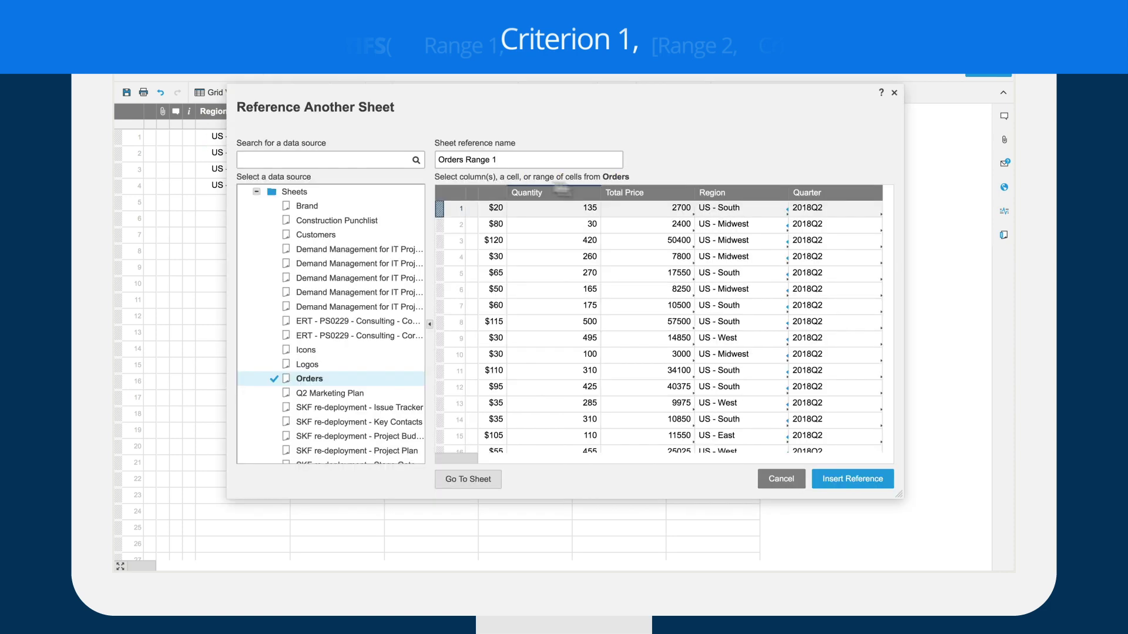
pyautogui.click(807, 193)
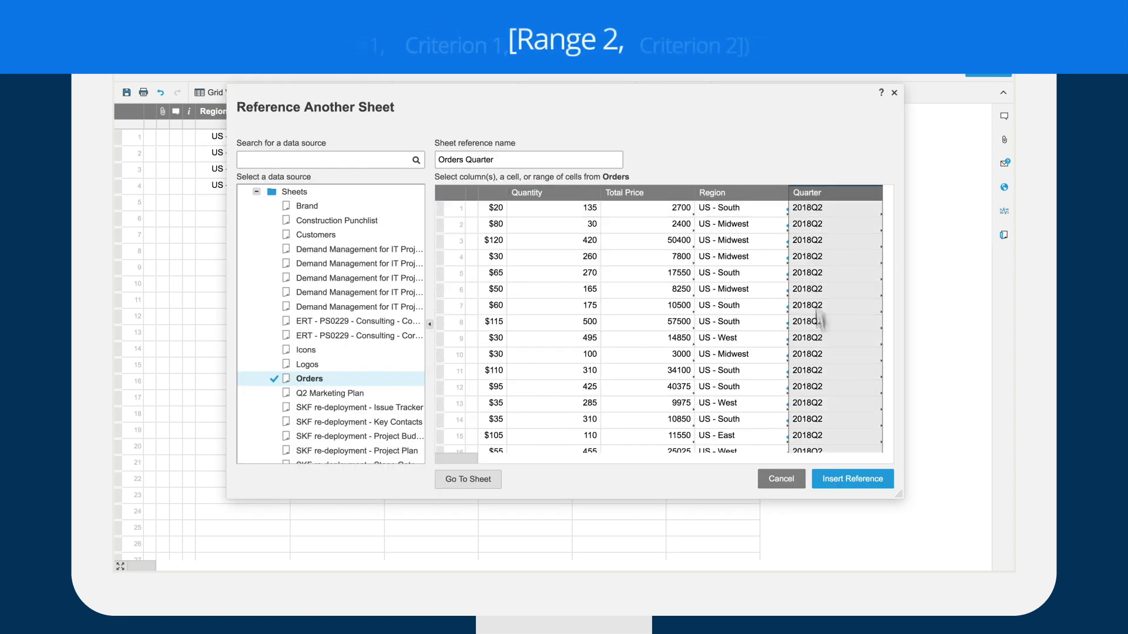
pyautogui.click(835, 480)
pyautogui.write(', Region1, {Orders Quarter},)')
pyautogui.click(356, 143)
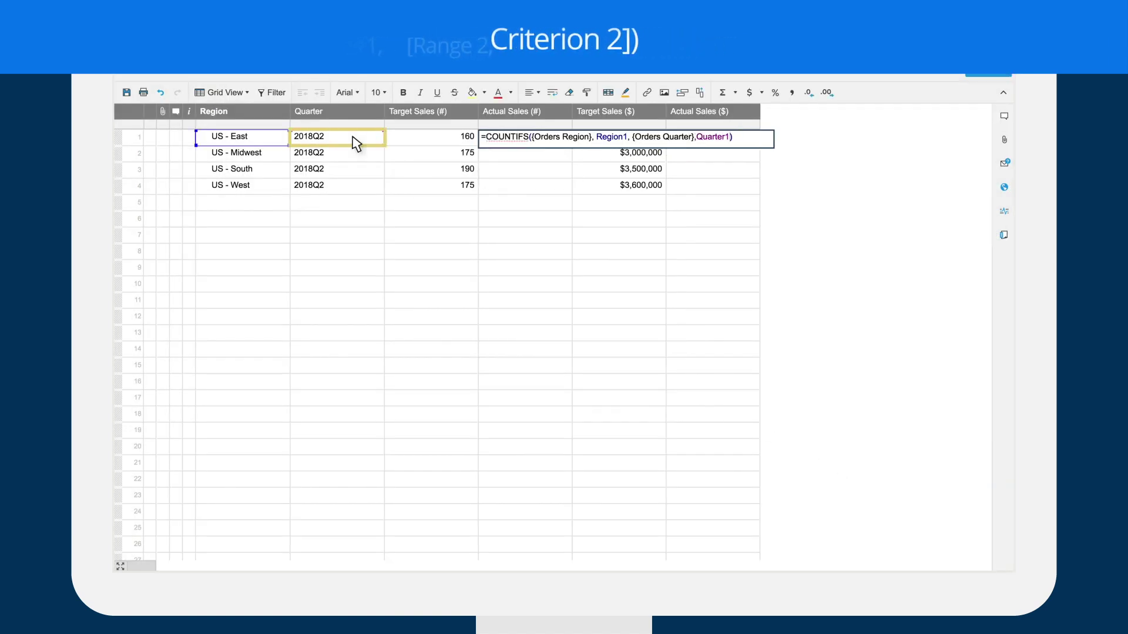
pyautogui.press('Return')
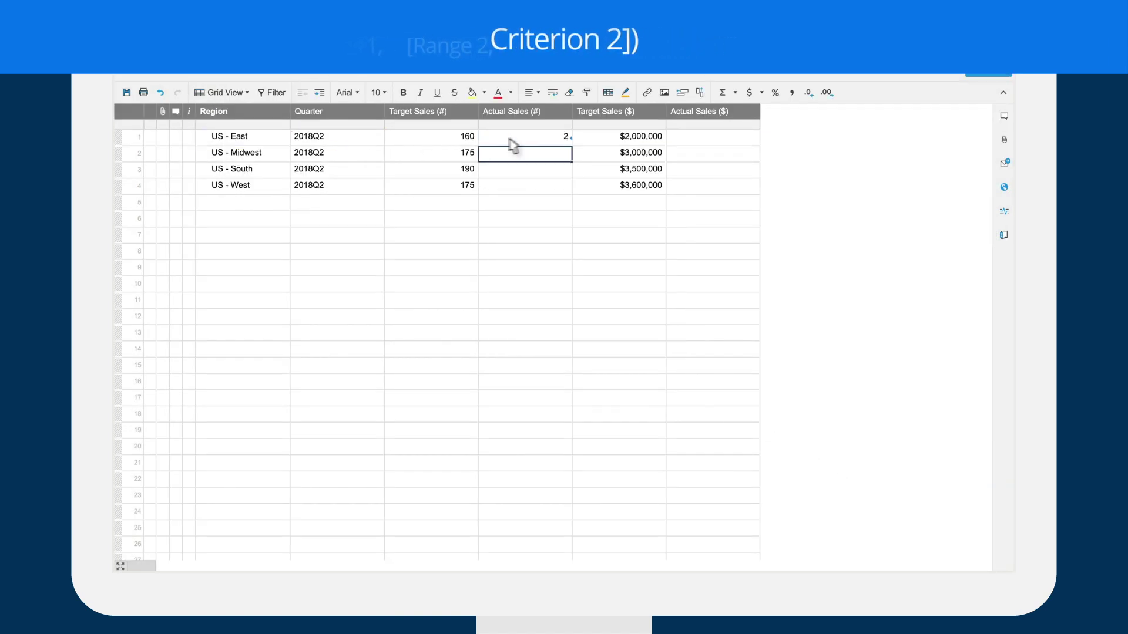
pyautogui.click(569, 141)
pyautogui.moveTo(571, 147); pyautogui.dragTo(573, 187)
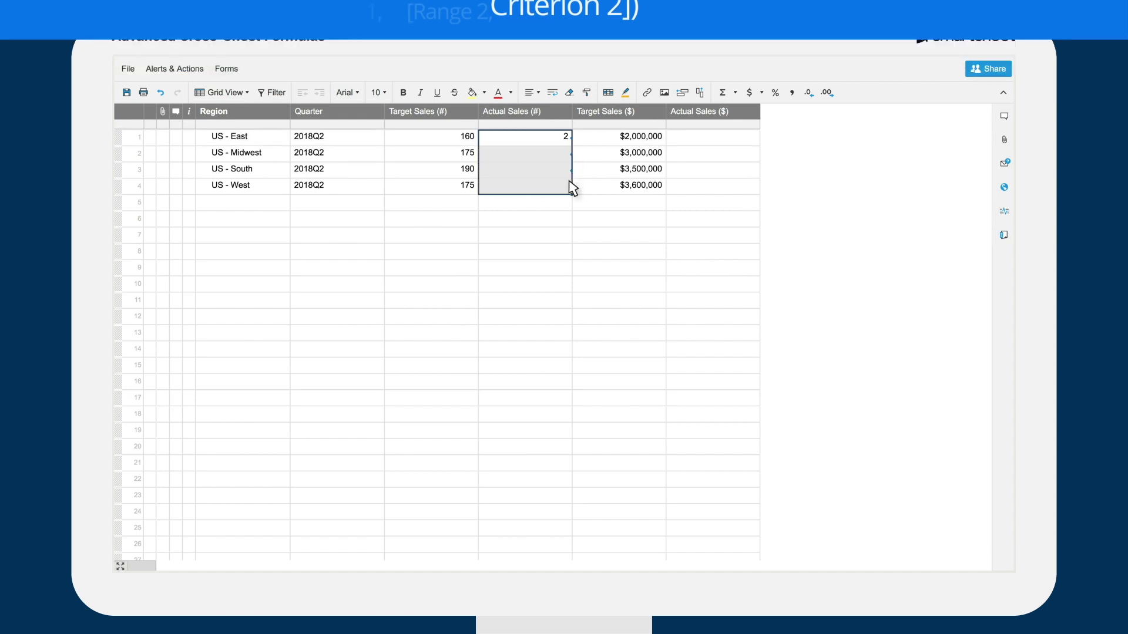
pyautogui.press('Escape')
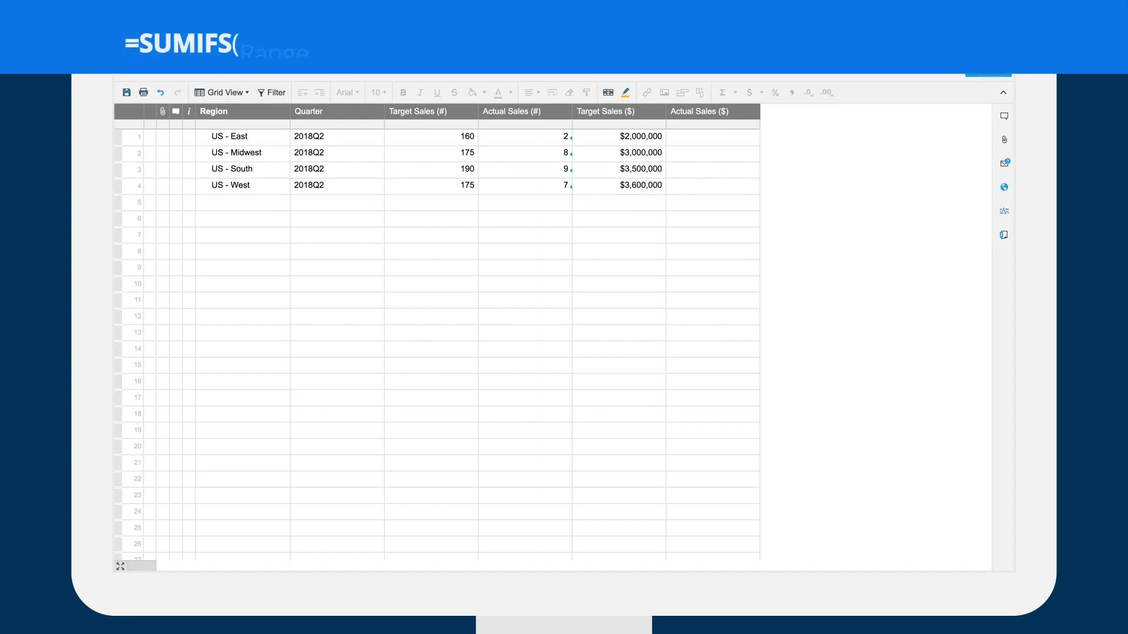
# - Start =SUMIFS in US - East's Actual Sales ($) cell summing {Orders Total Price}
pyautogui.click(713, 137)
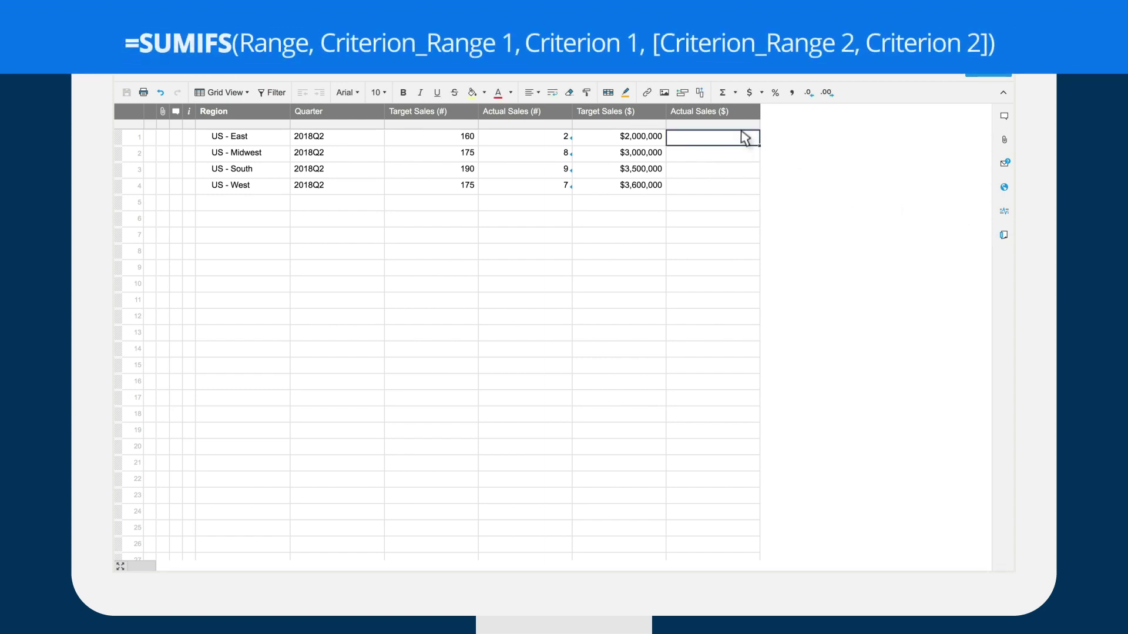
pyautogui.write('=SUMI')
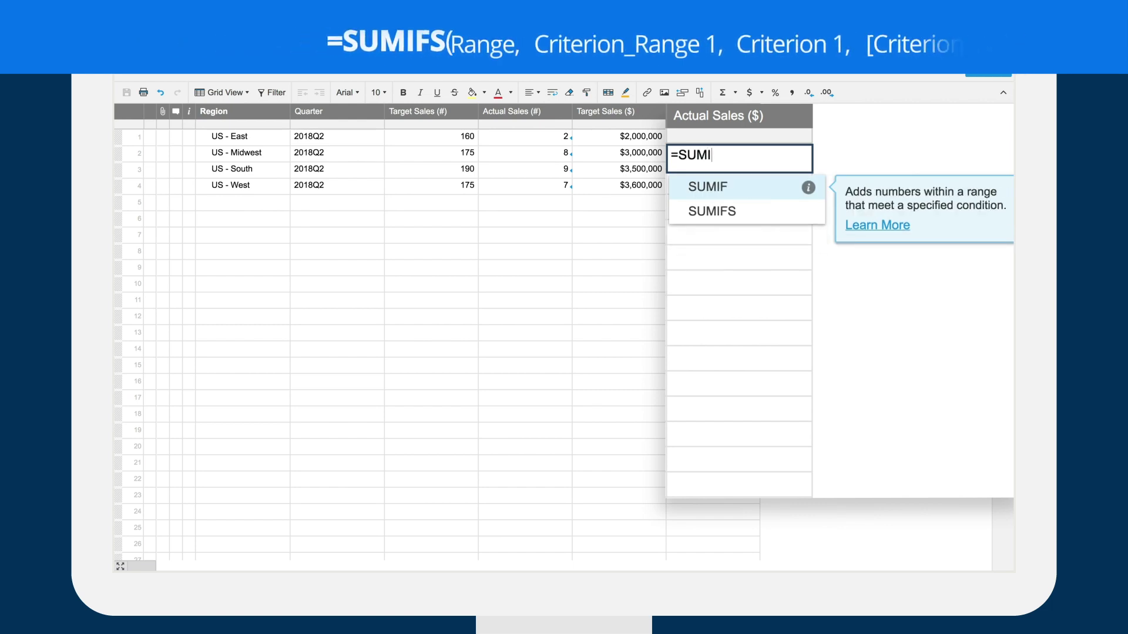
pyautogui.write('FS(')
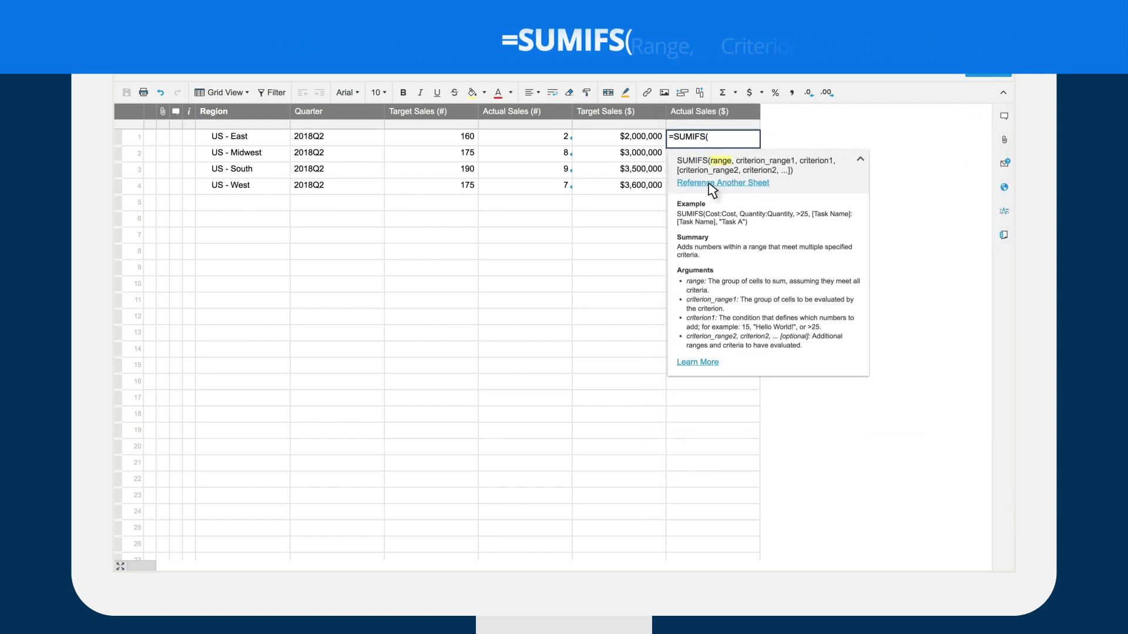
pyautogui.click(709, 184)
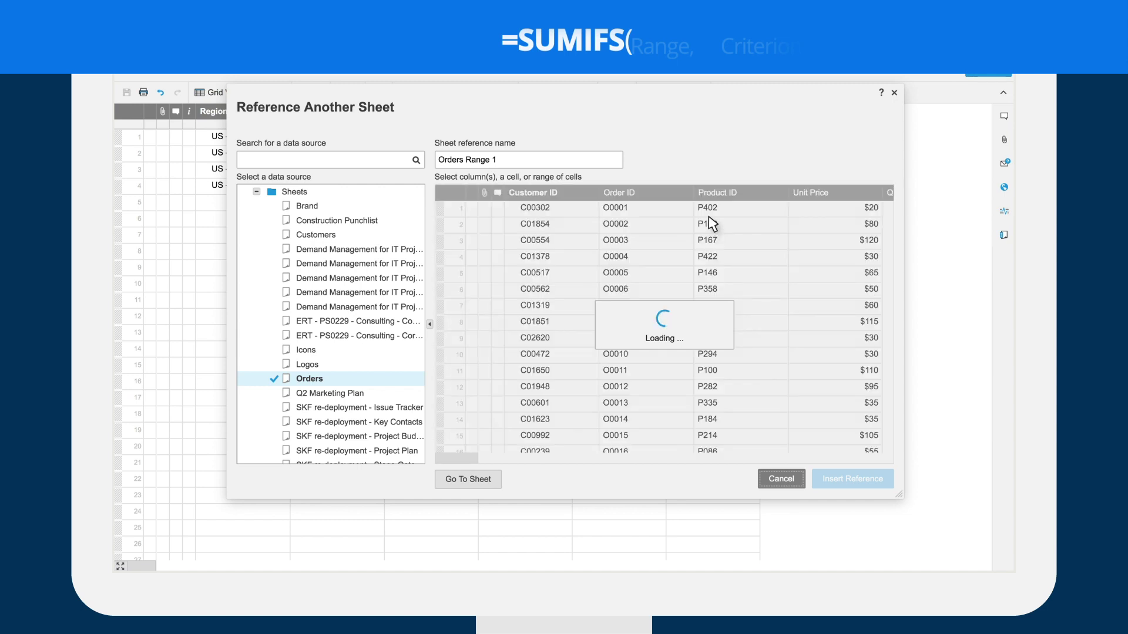
pyautogui.hscroll(5, 712, 220)
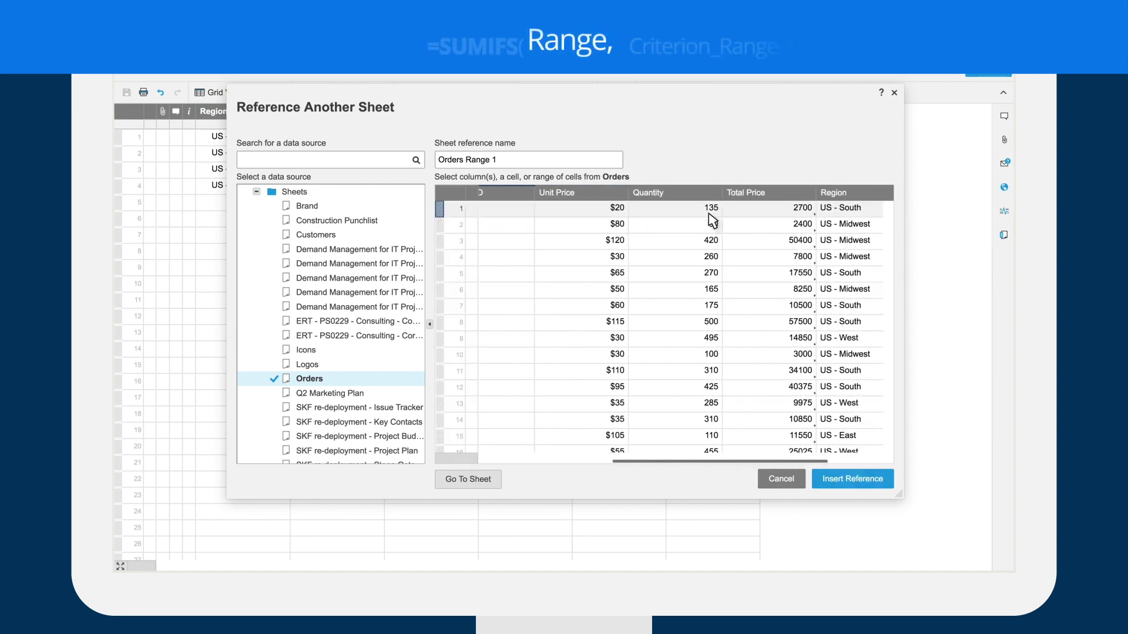
pyautogui.click(710, 194)
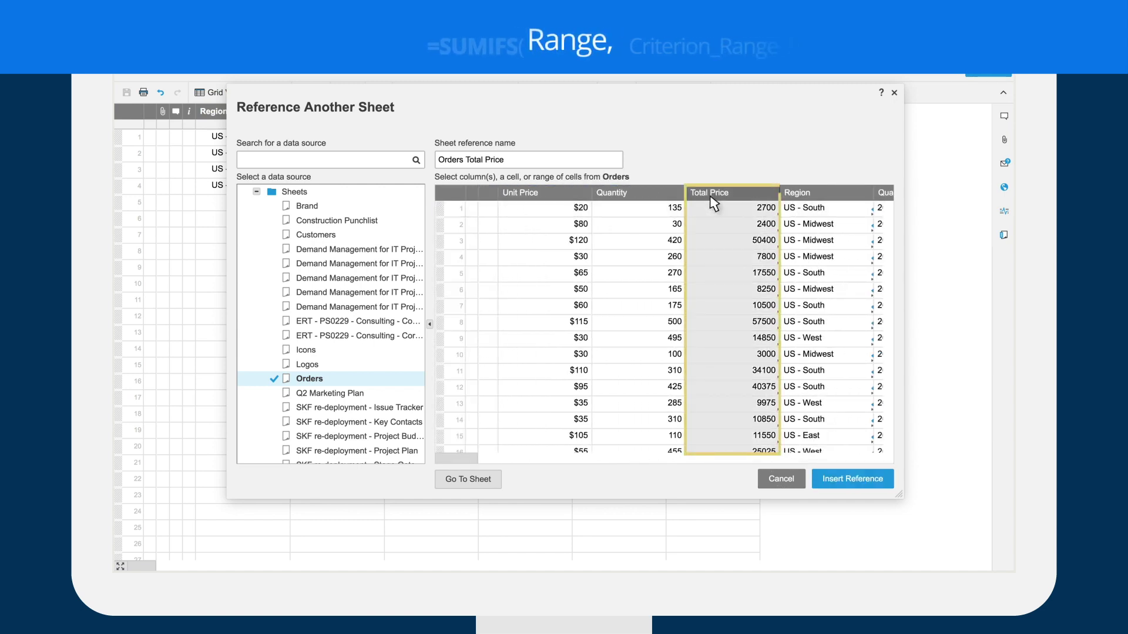
pyautogui.click(827, 480)
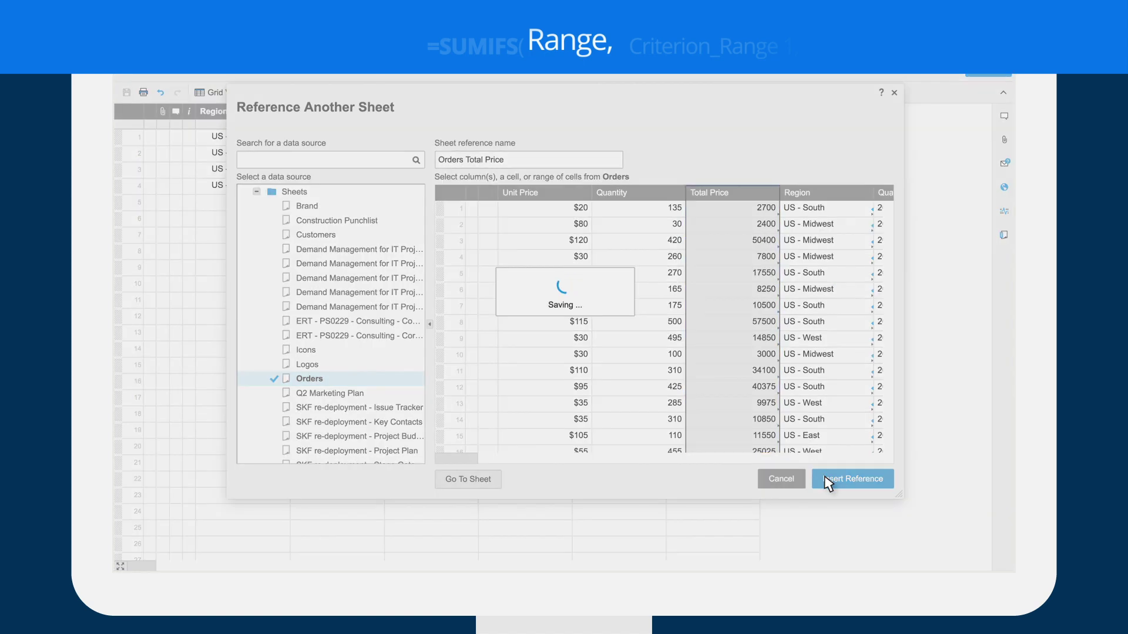
# - Add {Orders Region} as the SUMIFS criterion range
pyautogui.write(',')
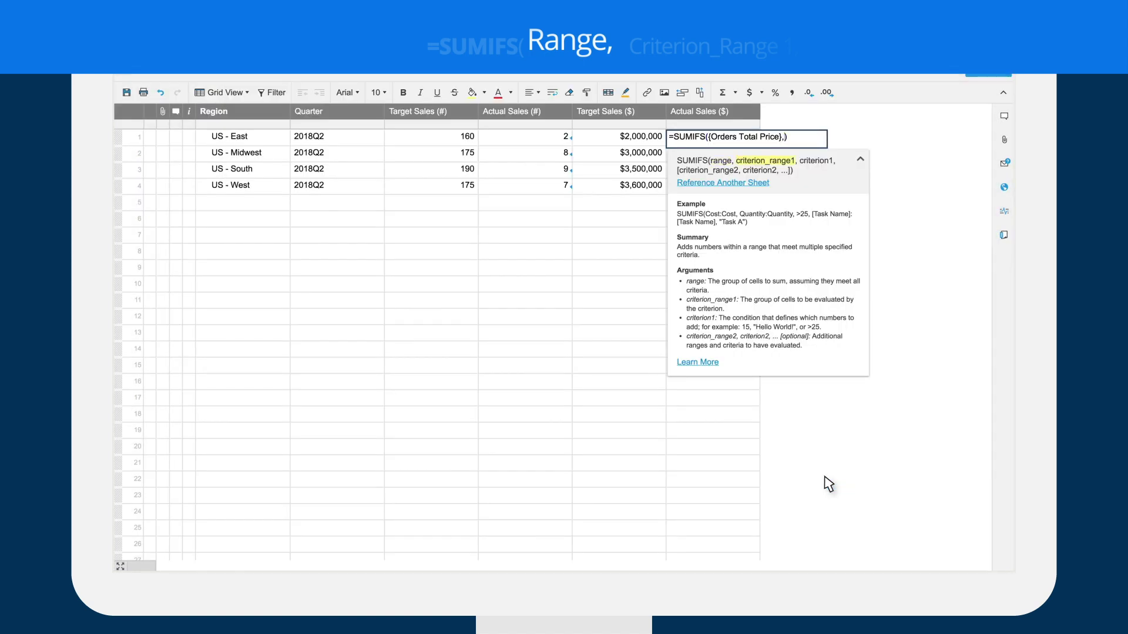
pyautogui.click(755, 184)
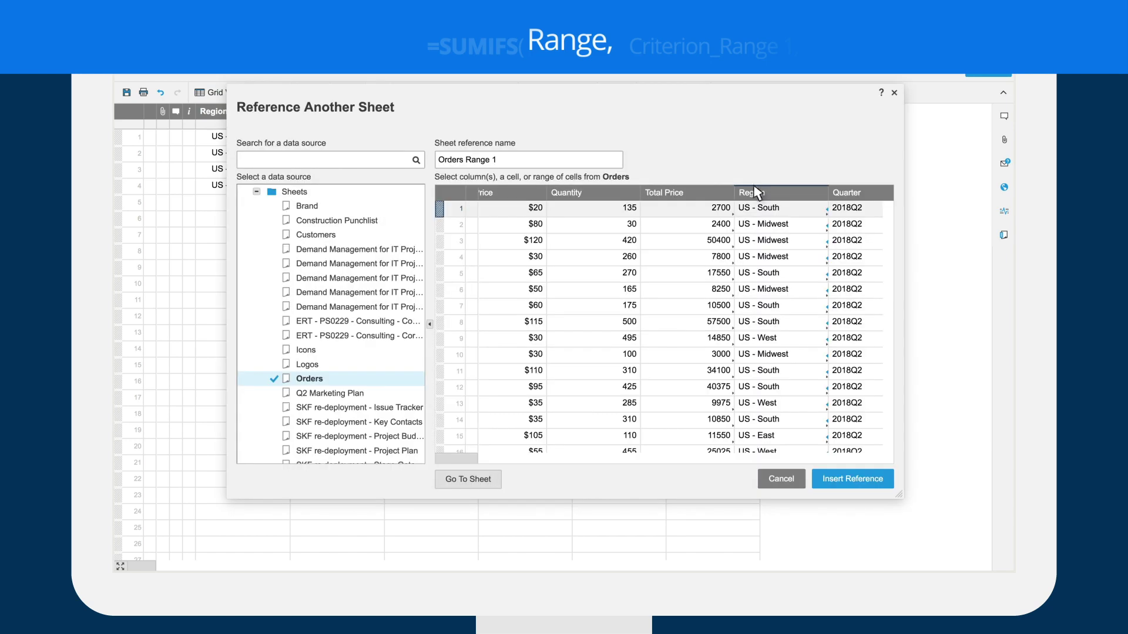
pyautogui.click(757, 193)
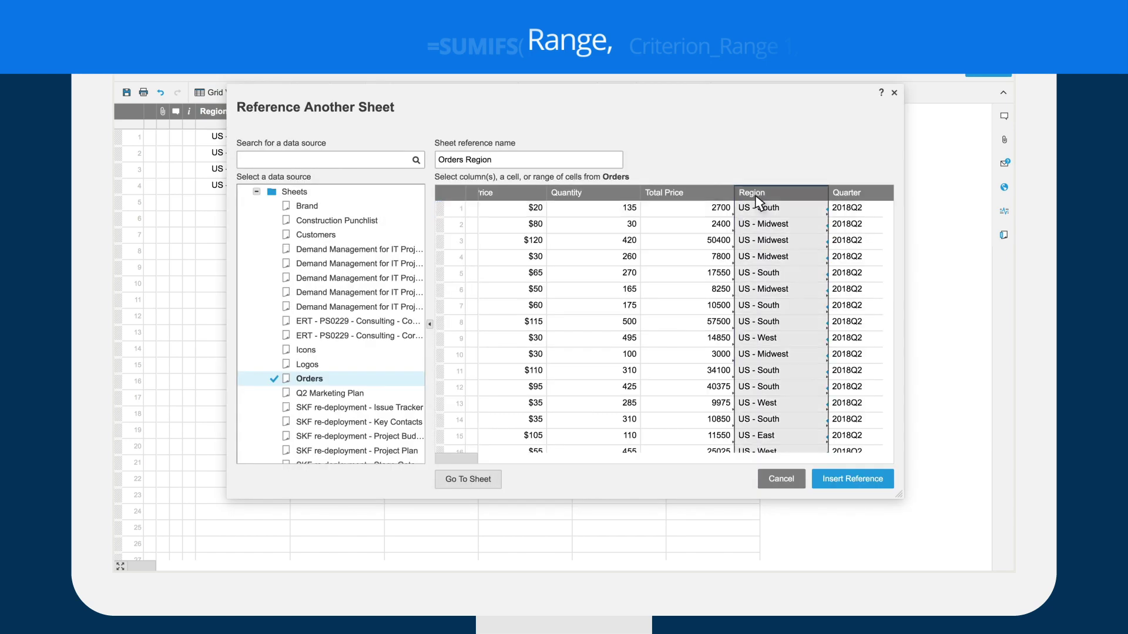
pyautogui.click(839, 491)
# - Complete SUMIFS with row 1's region, {Orders Quarter} and row 1's quarter as criteria, and commit
pyautogui.write(', {Orders Region},)')
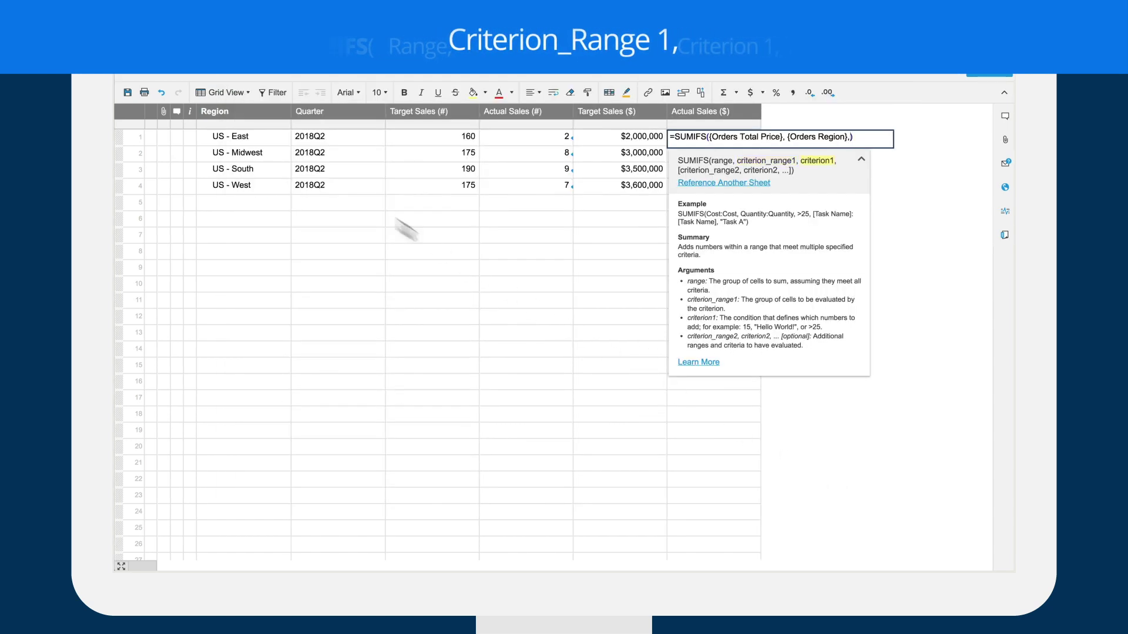
pyautogui.click(259, 138)
pyautogui.write(',')
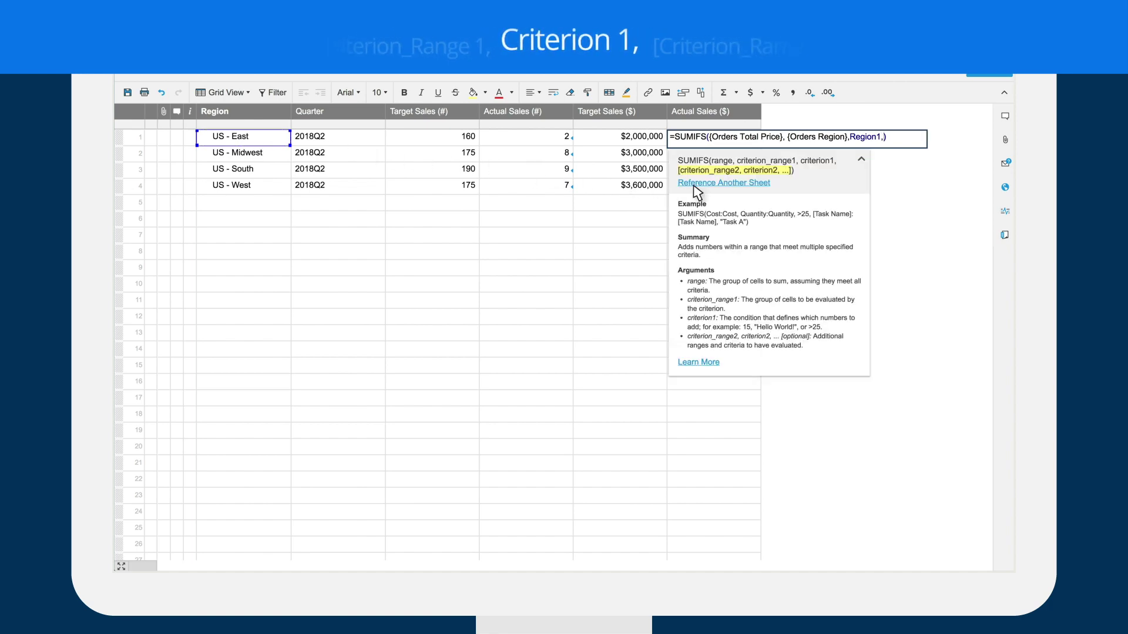
pyautogui.click(696, 183)
pyautogui.click(811, 192)
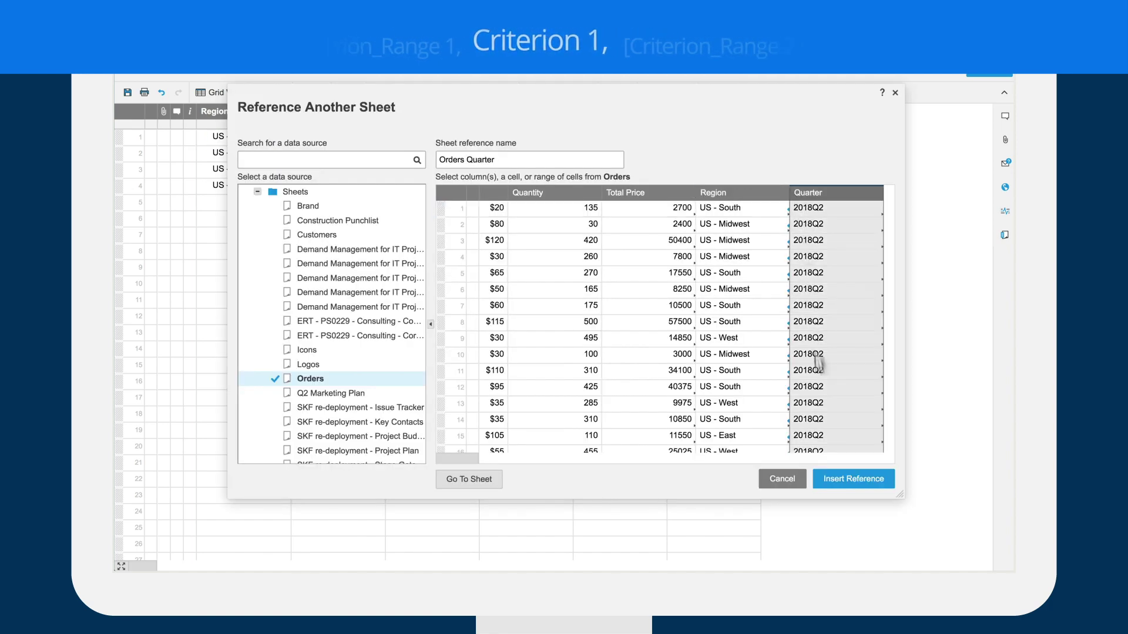
pyautogui.click(834, 479)
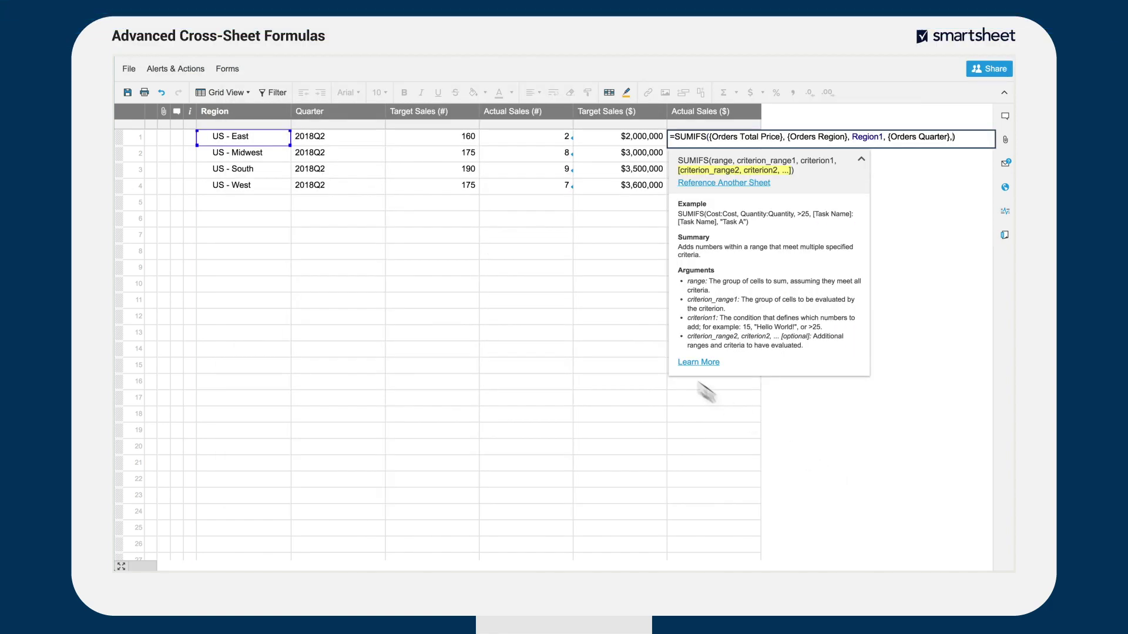
pyautogui.write(',')
pyautogui.click(333, 140)
pyautogui.press('Return')
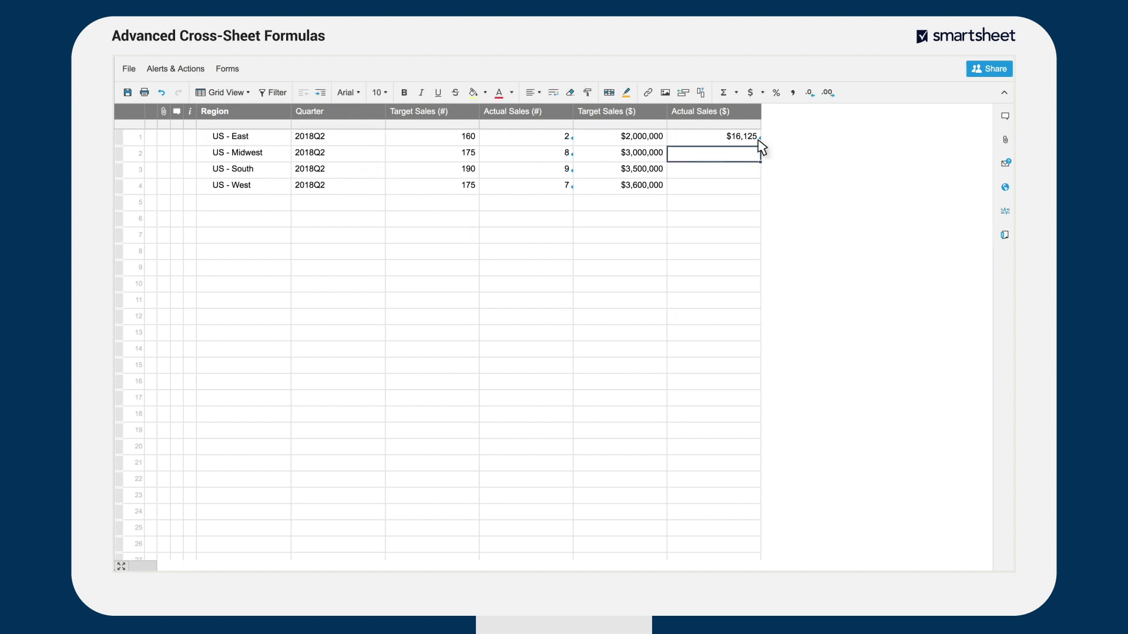
# - Fill the sales formula down to row 4, giving $16,125, $162,275, $203,775 and $89,350
pyautogui.click(758, 141)
pyautogui.moveTo(760, 145); pyautogui.dragTo(759, 187)
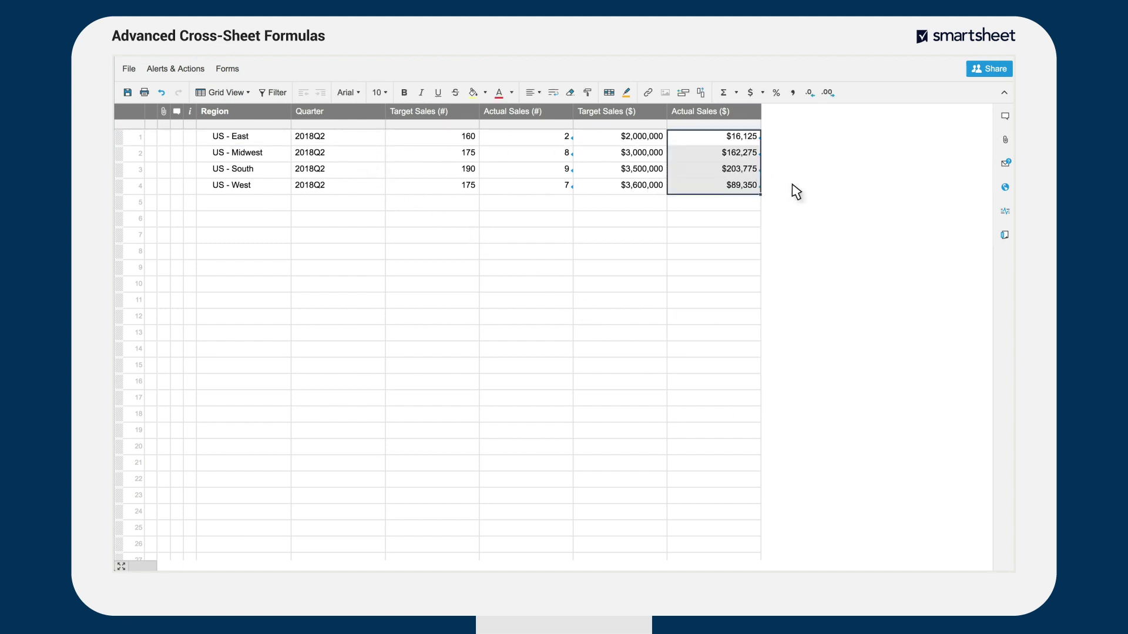
pyautogui.click(796, 192)
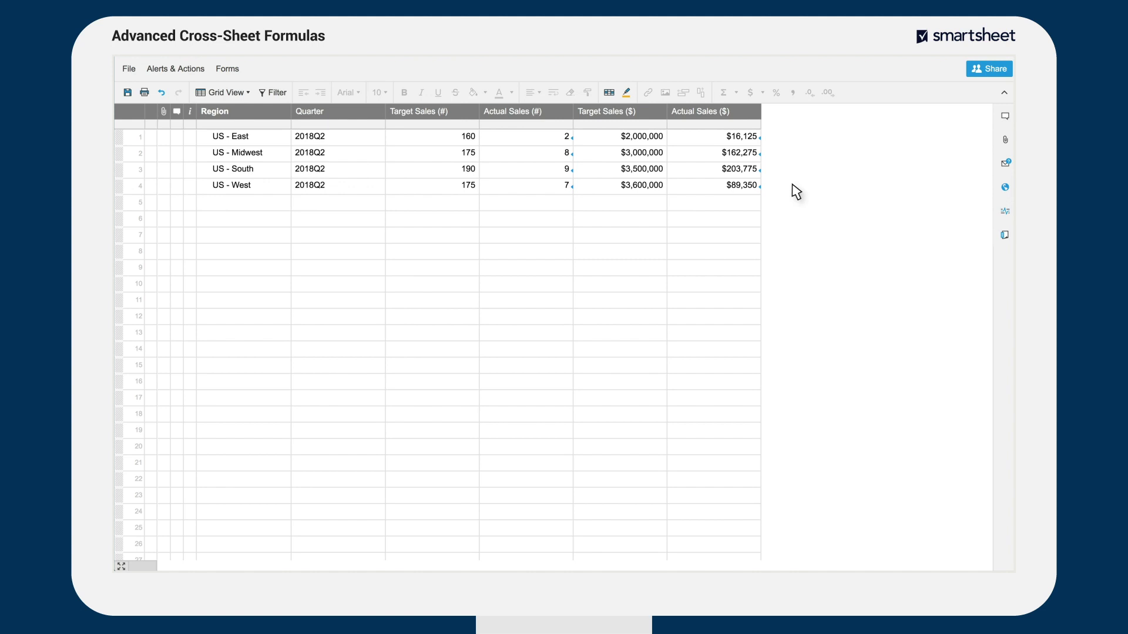